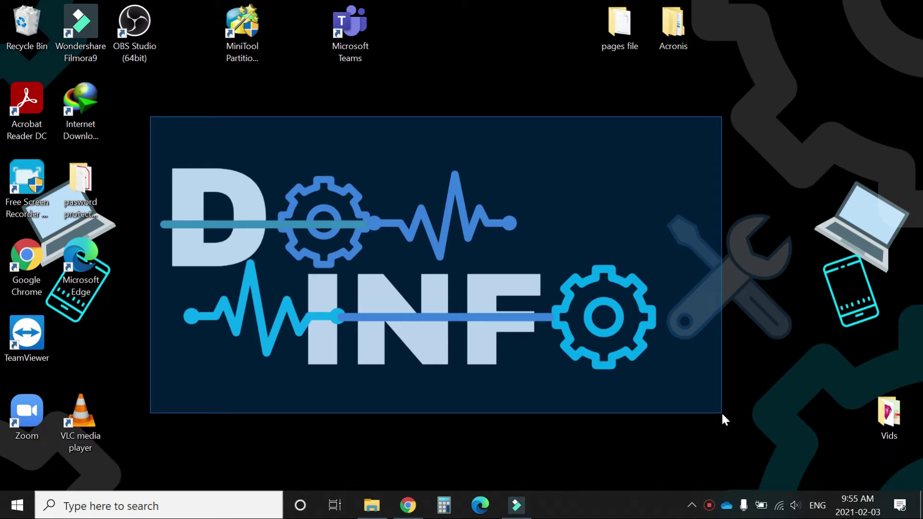
Step: Launch OBS Studio from its desktop shortcut
{"action": "left_click_drag", "start_coordinate": [722, 414], "coordinate": [722, 414]}
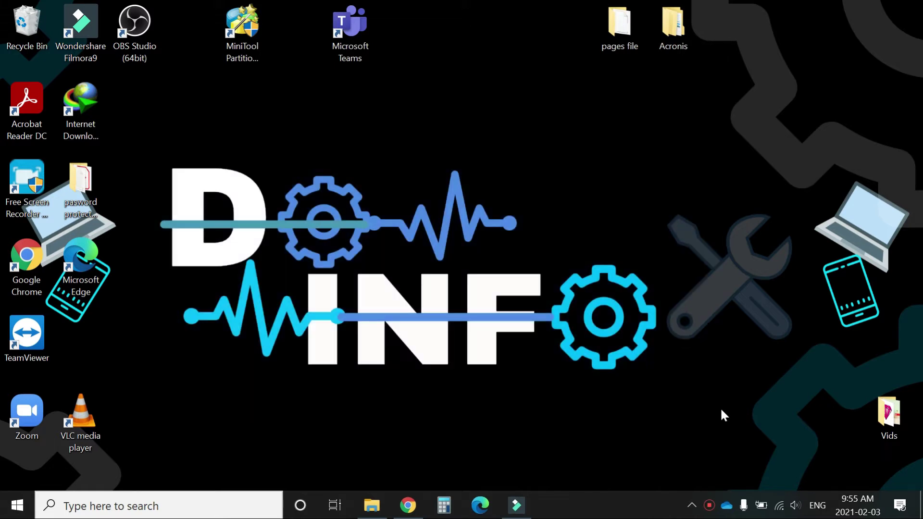
{"action": "left_click_drag", "start_coordinate": [753, 123], "coordinate": [121, 384]}
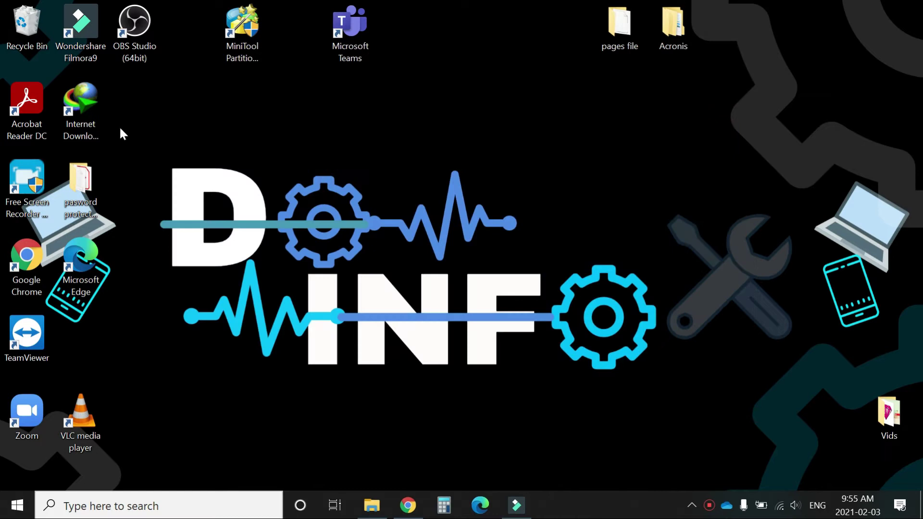
{"action": "double_click", "coordinate": [142, 21]}
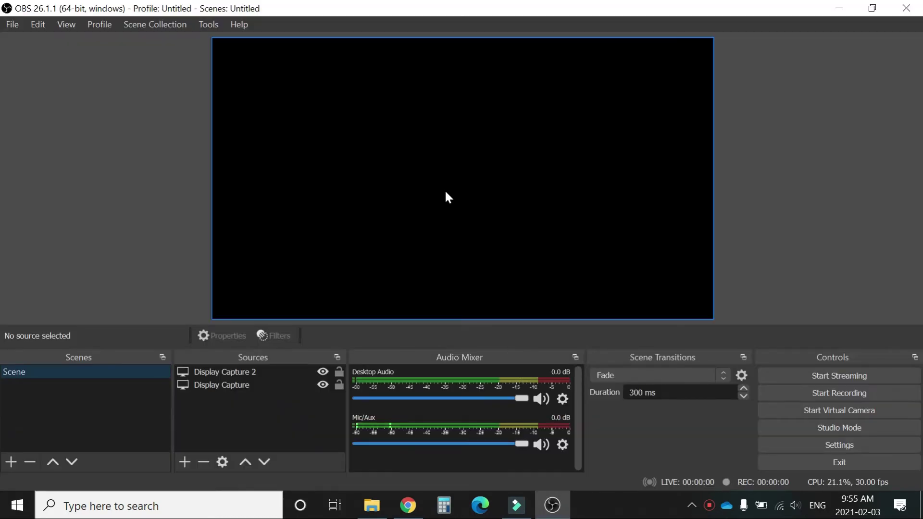
Step: Remove Display Capture and Display Capture 2 from the scene, confirming each removal
{"action": "left_click", "coordinate": [226, 386]}
{"action": "right_click", "coordinate": [224, 385]}
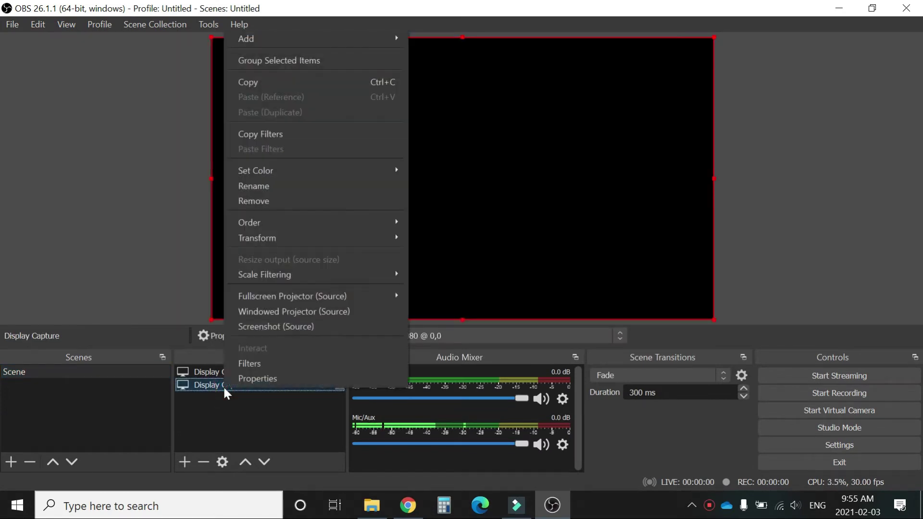
{"action": "left_click", "coordinate": [259, 202]}
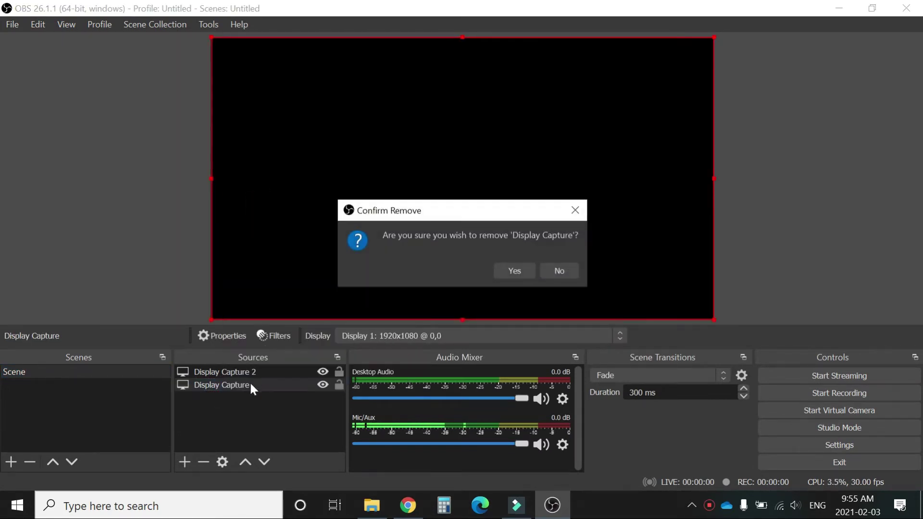
{"action": "left_click", "coordinate": [512, 267]}
{"action": "right_click", "coordinate": [212, 374]}
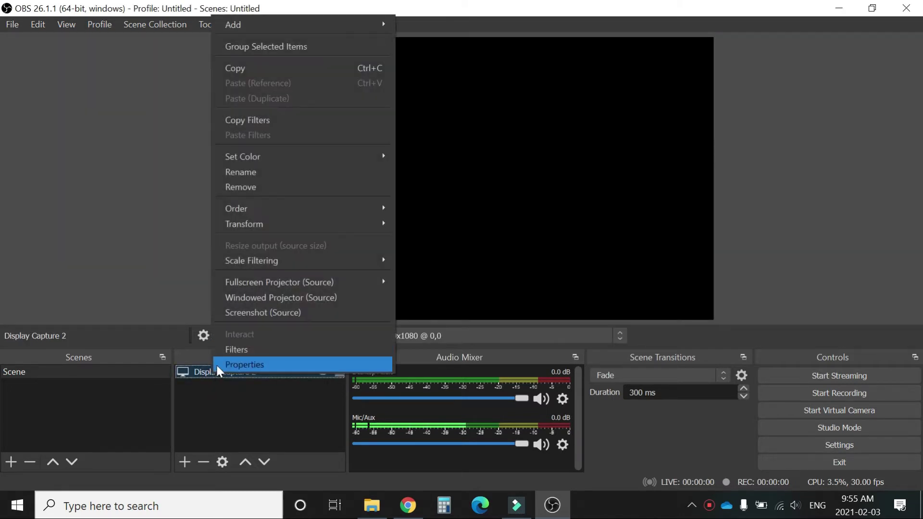
{"action": "left_click", "coordinate": [253, 192]}
{"action": "left_click", "coordinate": [518, 271]}
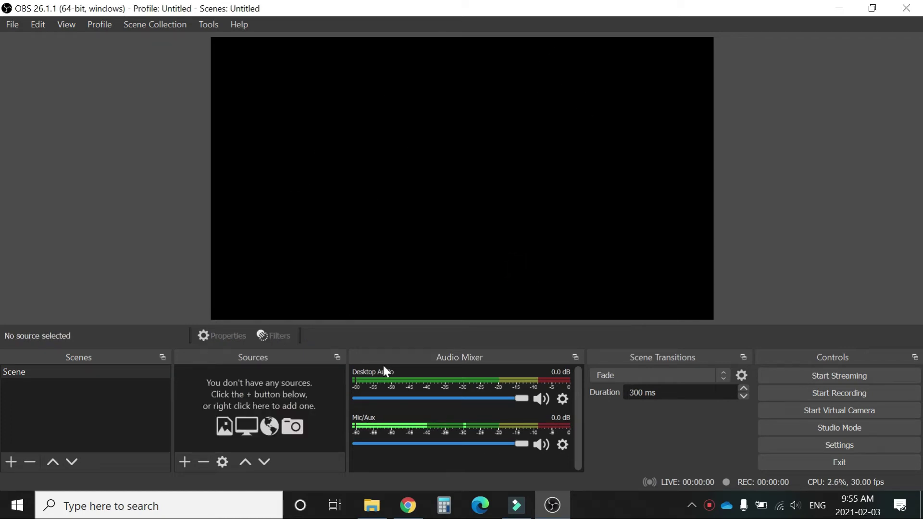
Step: Add a new Display Capture source set to capture Display 1 at 1920x1080
{"action": "left_click", "coordinate": [185, 462]}
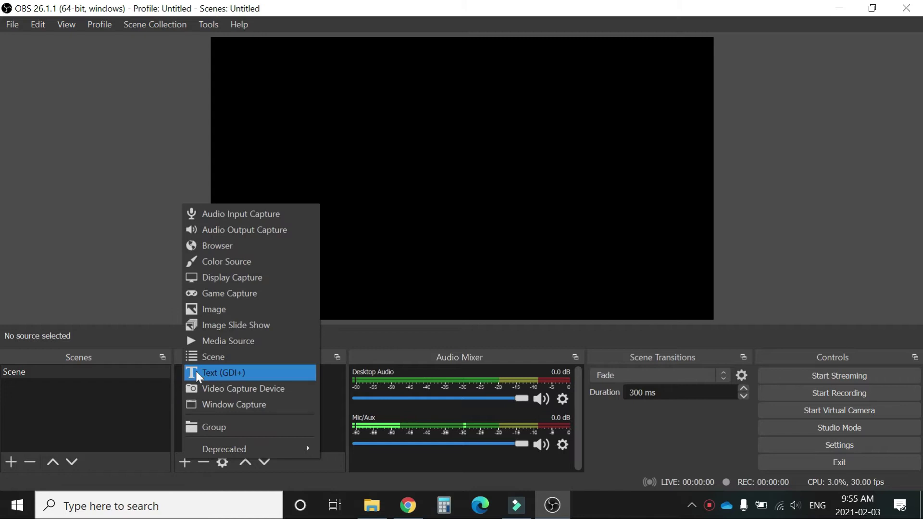
{"action": "left_click", "coordinate": [222, 278]}
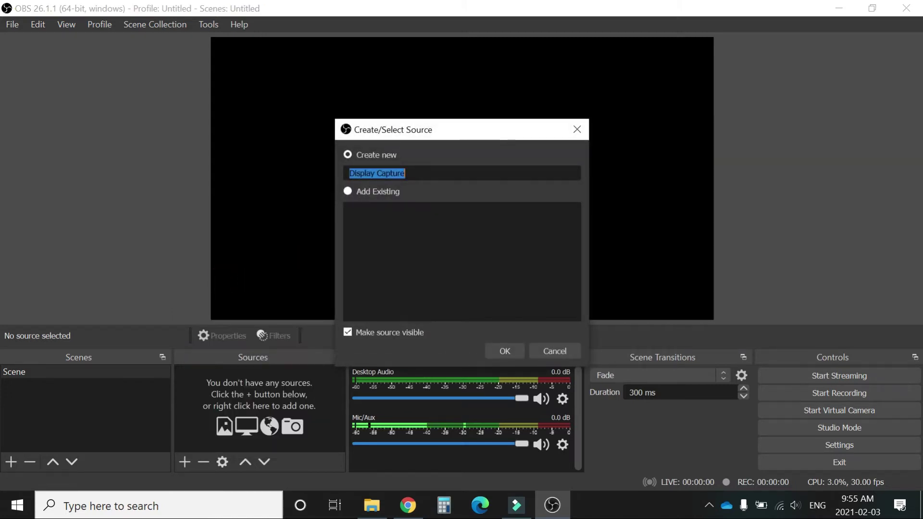
{"action": "left_click", "coordinate": [504, 351]}
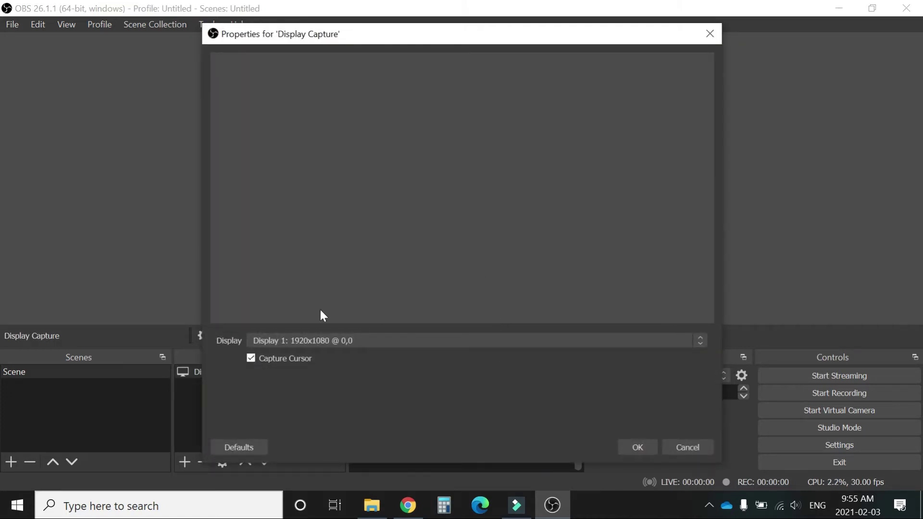
{"action": "left_click", "coordinate": [354, 340]}
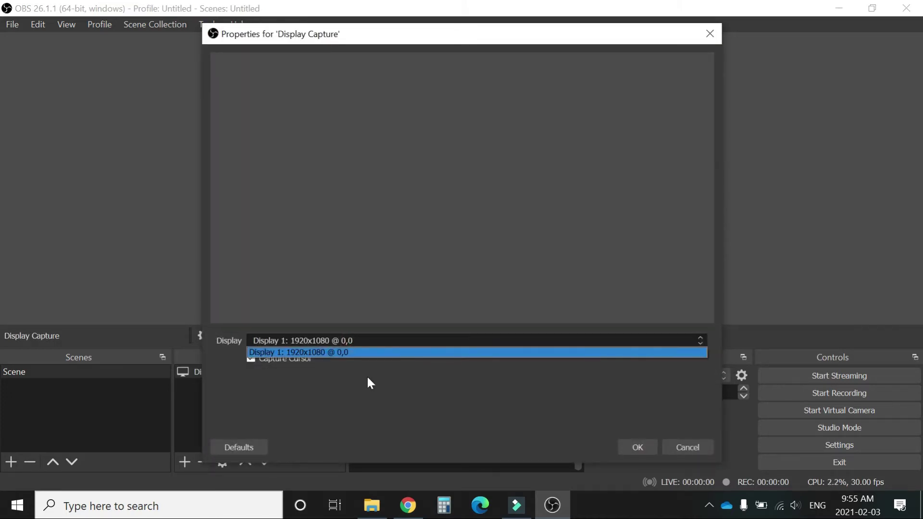
{"action": "left_click", "coordinate": [630, 451]}
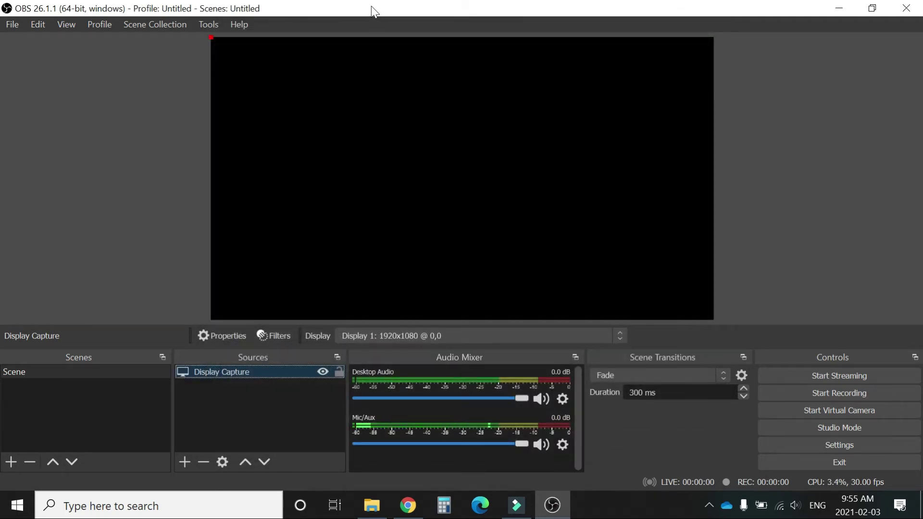
Step: Apply Transform > Fit to screen to the Display Capture source
{"action": "left_click", "coordinate": [412, 134]}
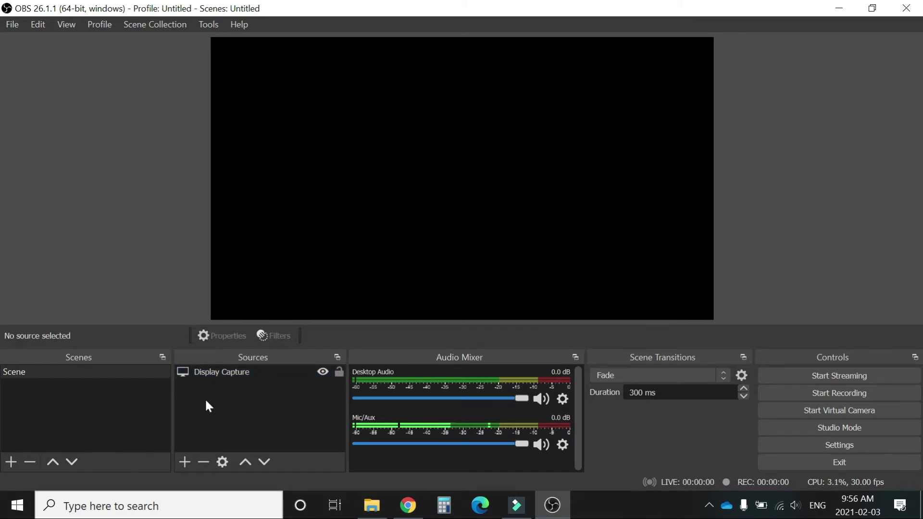
{"action": "right_click", "coordinate": [219, 372]}
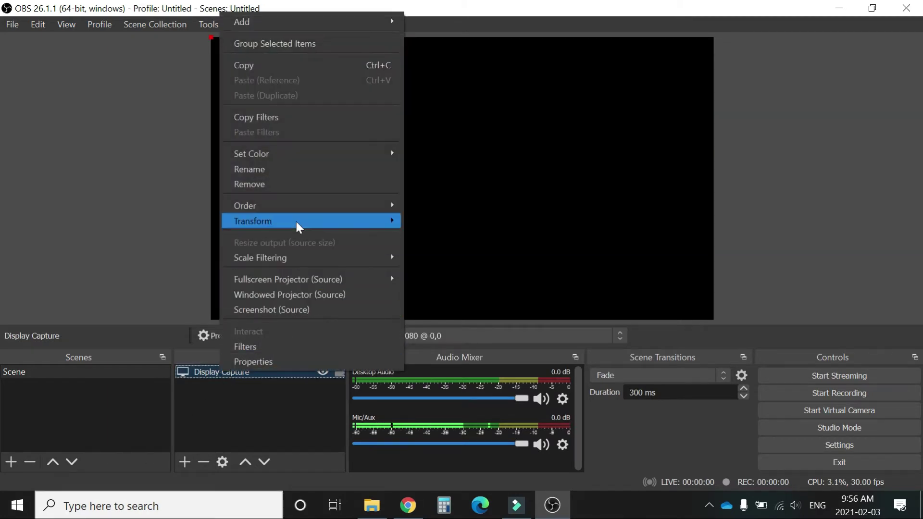
{"action": "mouse_move", "coordinate": [299, 221]}
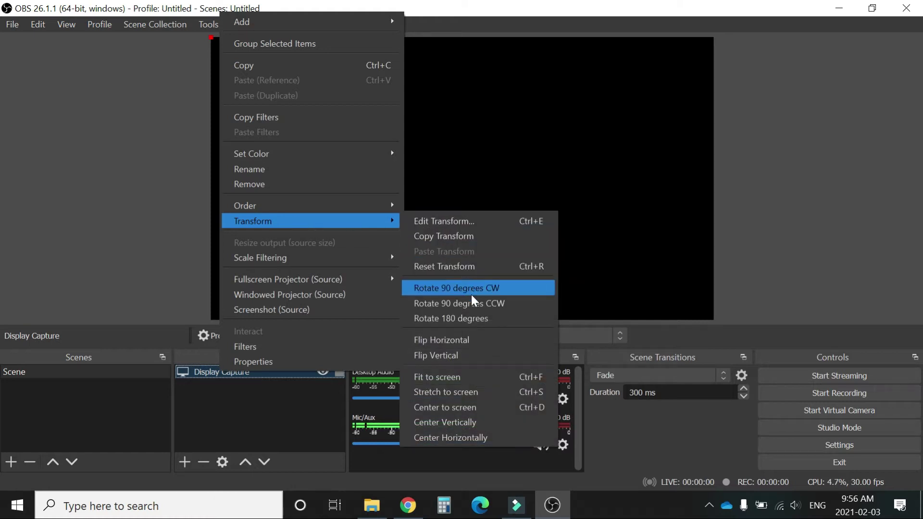
{"action": "left_click", "coordinate": [478, 375]}
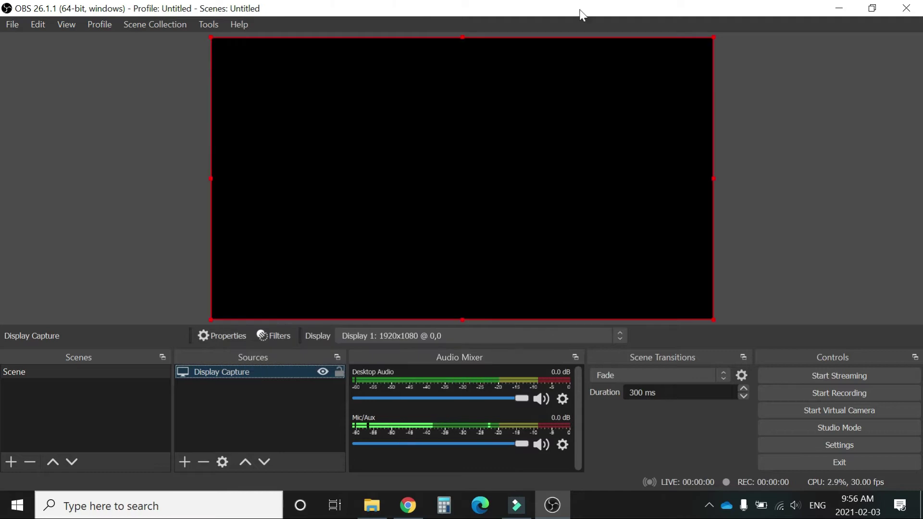
Step: Shrink the OBS window and open Windows Display settings from the desktop
{"action": "left_click", "coordinate": [873, 9]}
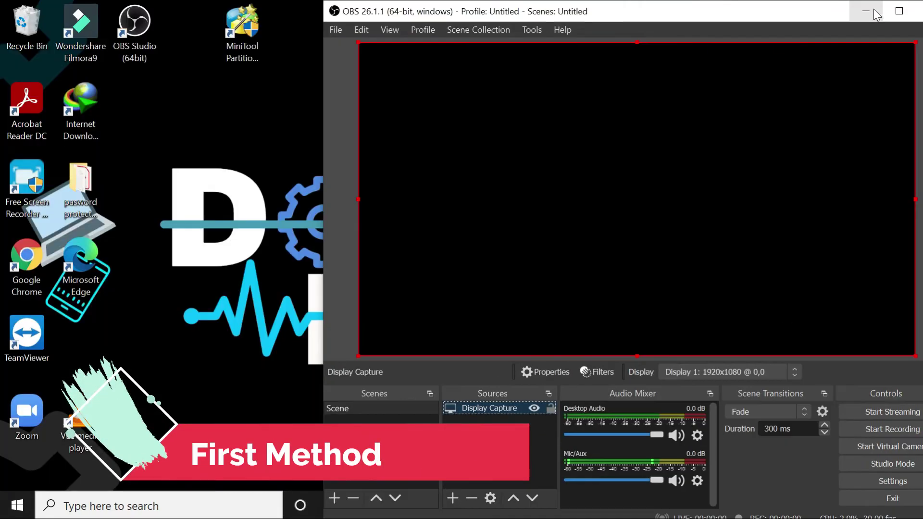
{"action": "right_click", "coordinate": [196, 114]}
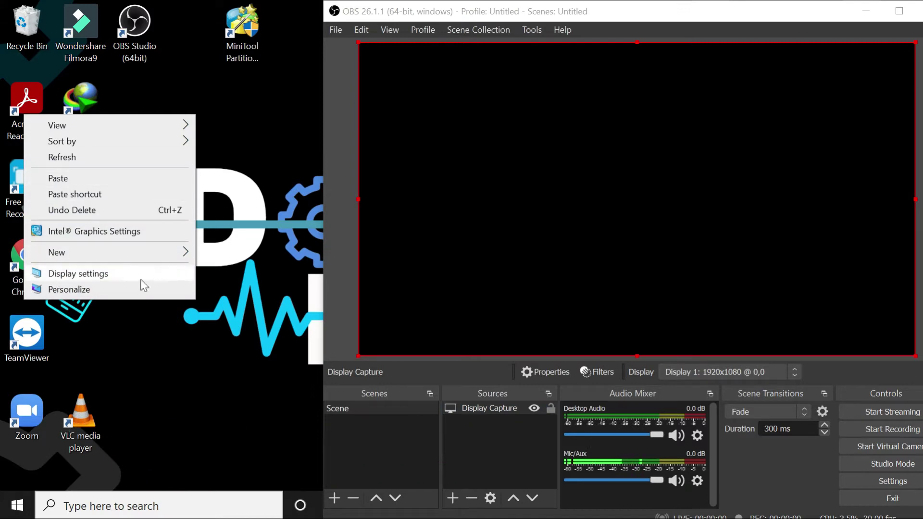
{"action": "left_click", "coordinate": [111, 275]}
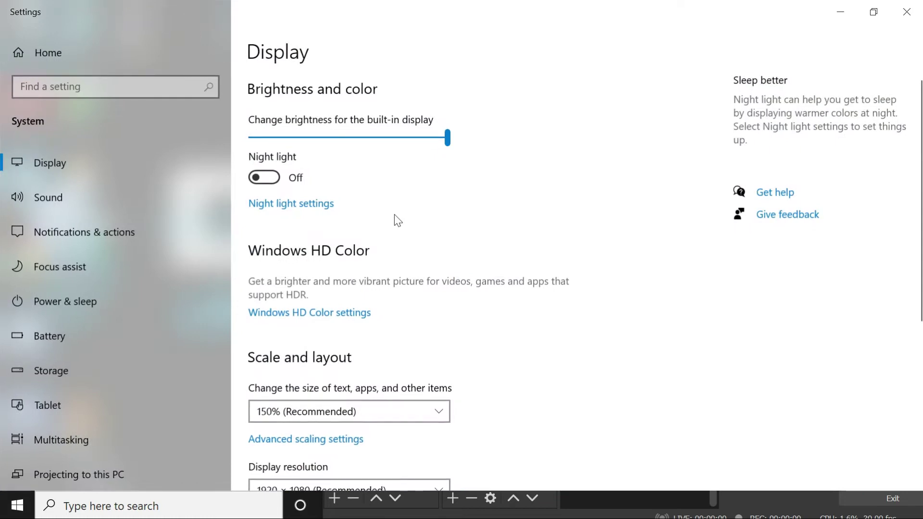
Step: Go to Graphics settings and choose Desktop app as the app type
{"action": "scroll", "coordinate": [522, 230], "scroll_direction": "down", "scroll_amount": 5}
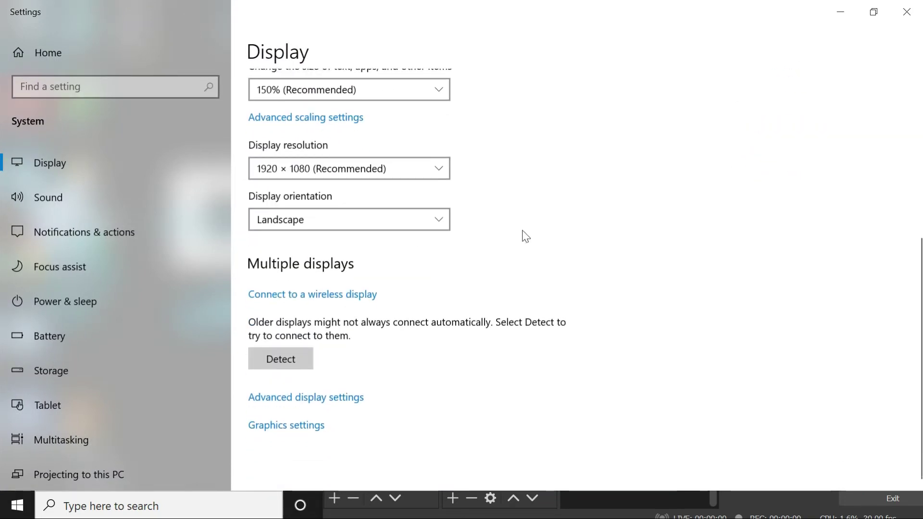
{"action": "left_click", "coordinate": [284, 433]}
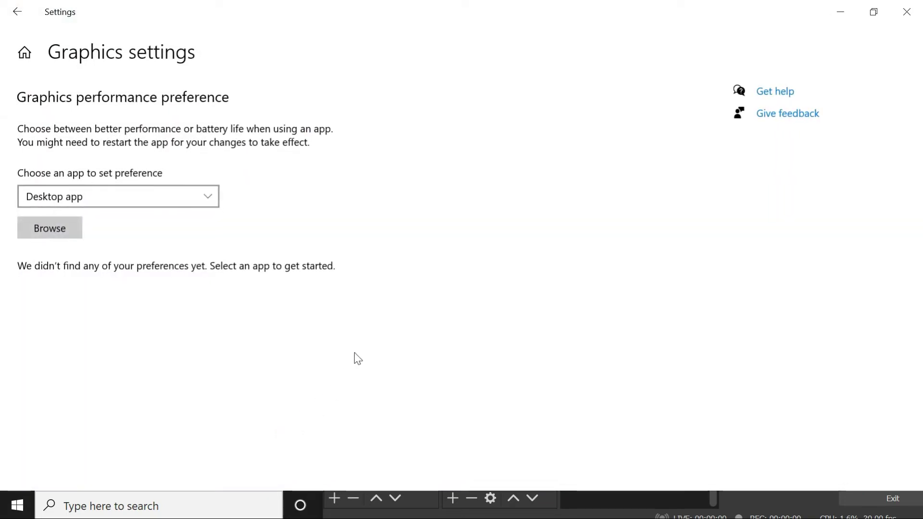
{"action": "left_click", "coordinate": [116, 199]}
{"action": "left_click", "coordinate": [88, 202]}
Step: Browse the file picker to the C:\Program Files\obs-studio folder
{"action": "left_click", "coordinate": [47, 229]}
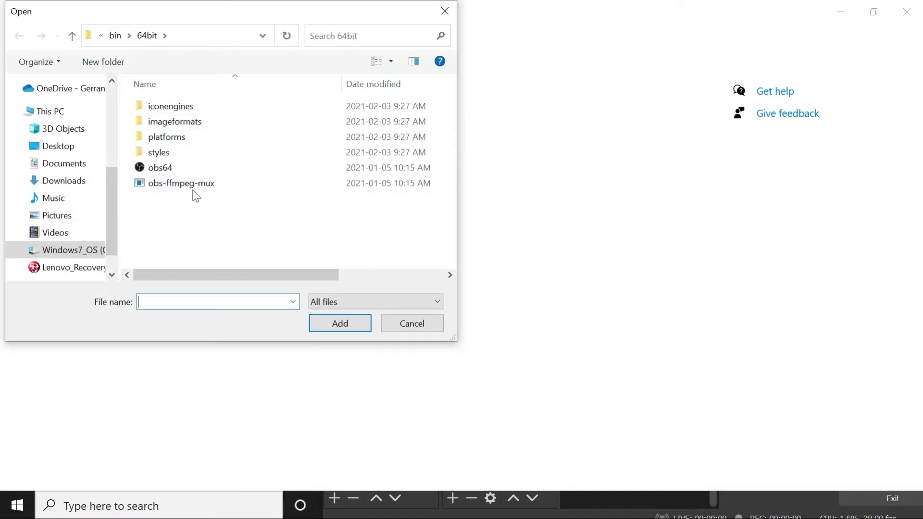
{"action": "scroll", "coordinate": [108, 209], "scroll_direction": "up", "scroll_amount": 1}
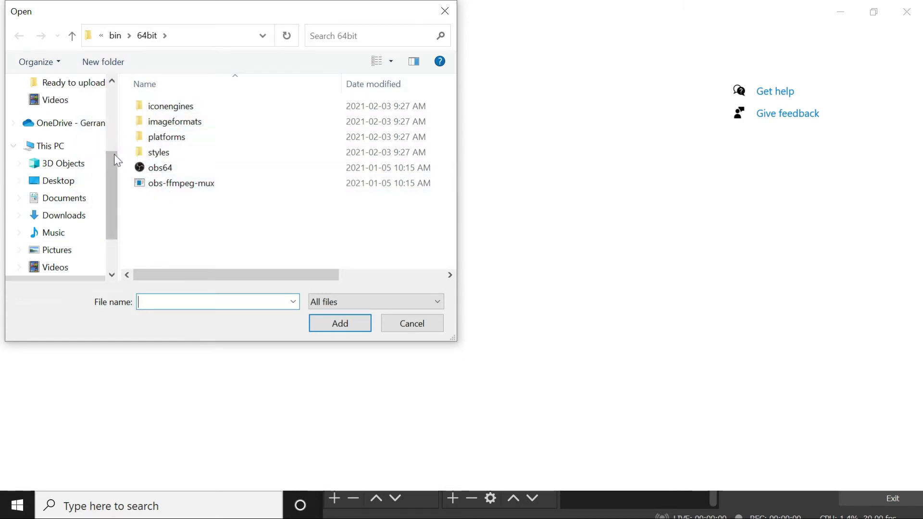
{"action": "left_click", "coordinate": [49, 146]}
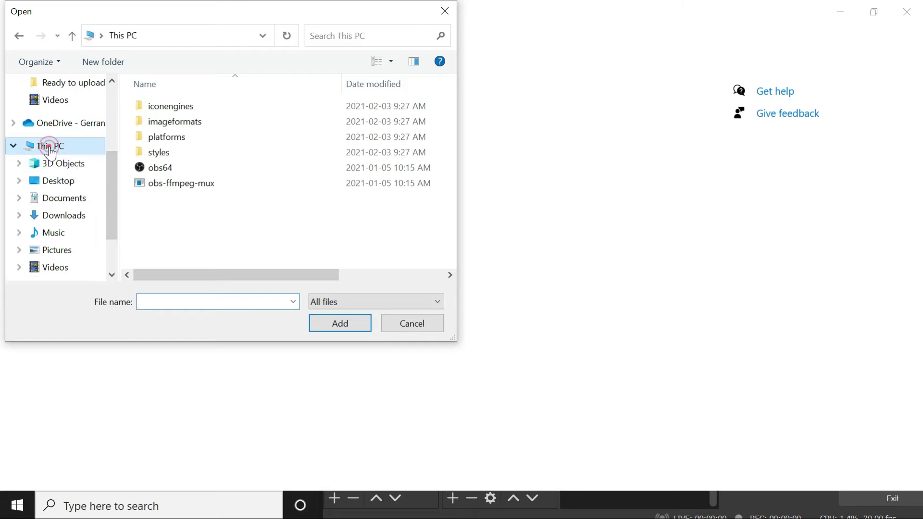
{"action": "double_click", "coordinate": [230, 247]}
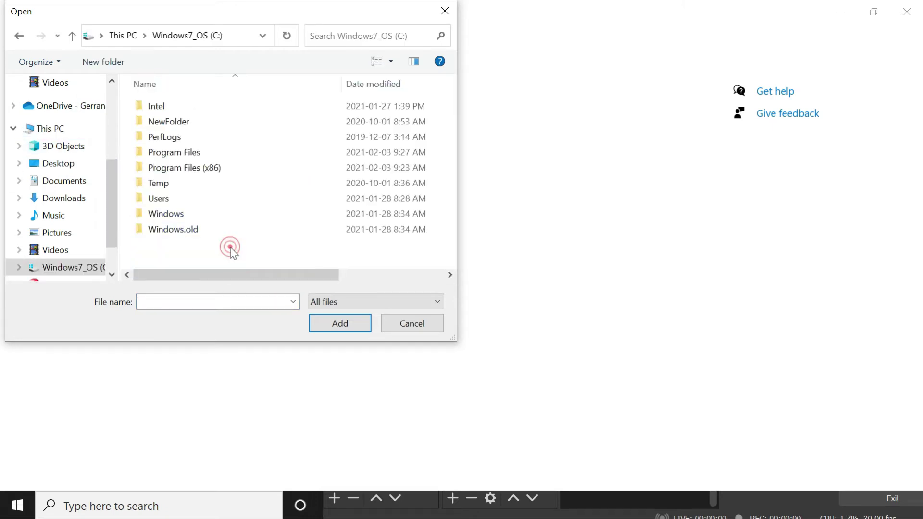
{"action": "double_click", "coordinate": [182, 154]}
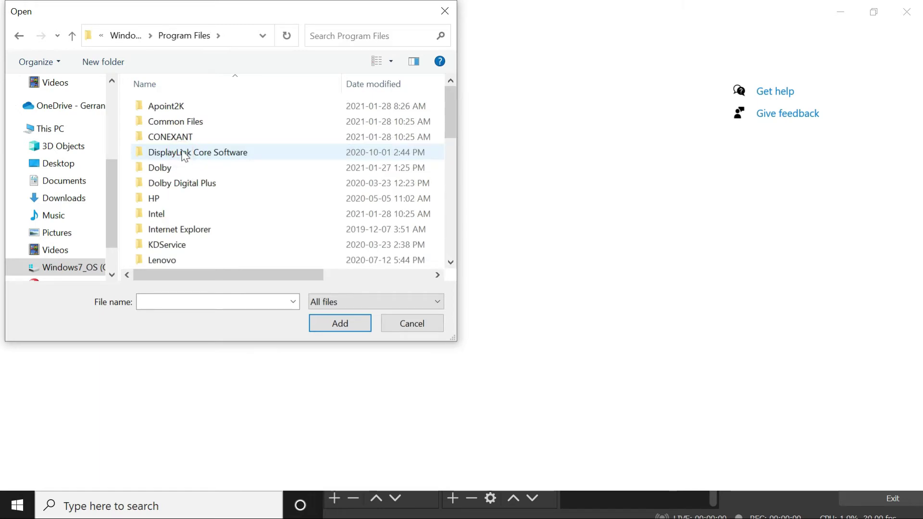
{"action": "scroll", "coordinate": [186, 204], "scroll_direction": "down", "scroll_amount": 2}
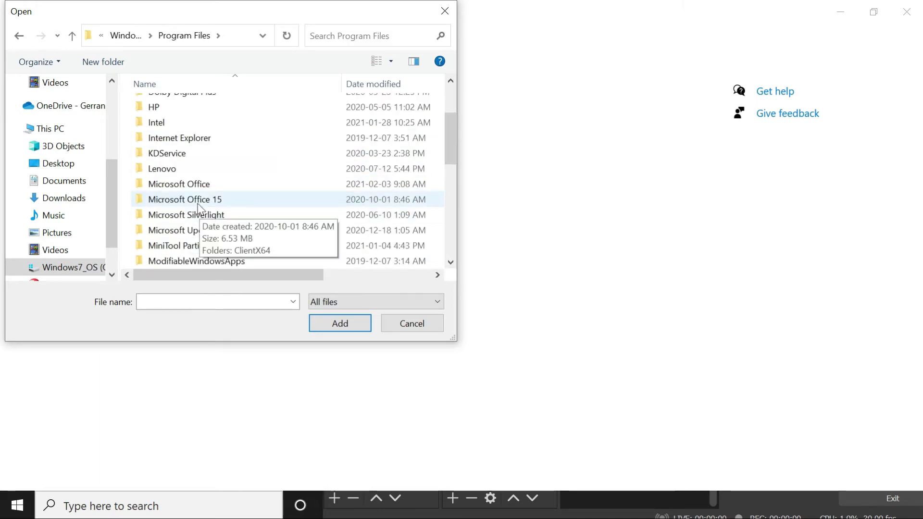
{"action": "scroll", "coordinate": [192, 211], "scroll_direction": "down", "scroll_amount": 4}
{"action": "scroll", "coordinate": [201, 219], "scroll_direction": "down", "scroll_amount": 3}
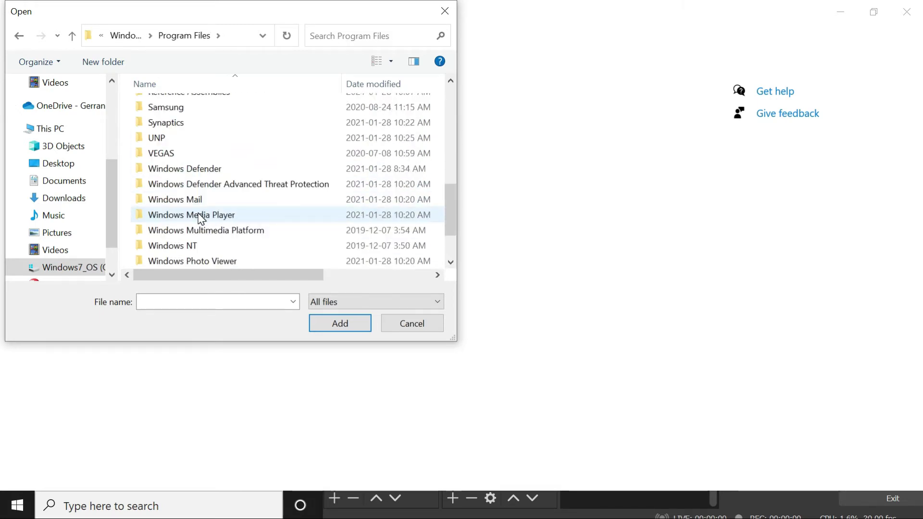
{"action": "scroll", "coordinate": [201, 218], "scroll_direction": "up", "scroll_amount": 3}
{"action": "scroll", "coordinate": [200, 218], "scroll_direction": "up", "scroll_amount": 1}
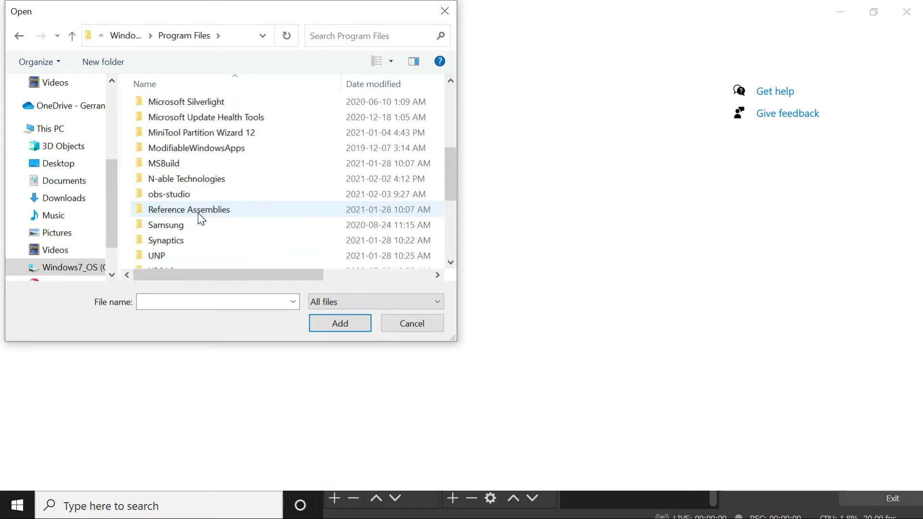
{"action": "double_click", "coordinate": [186, 191]}
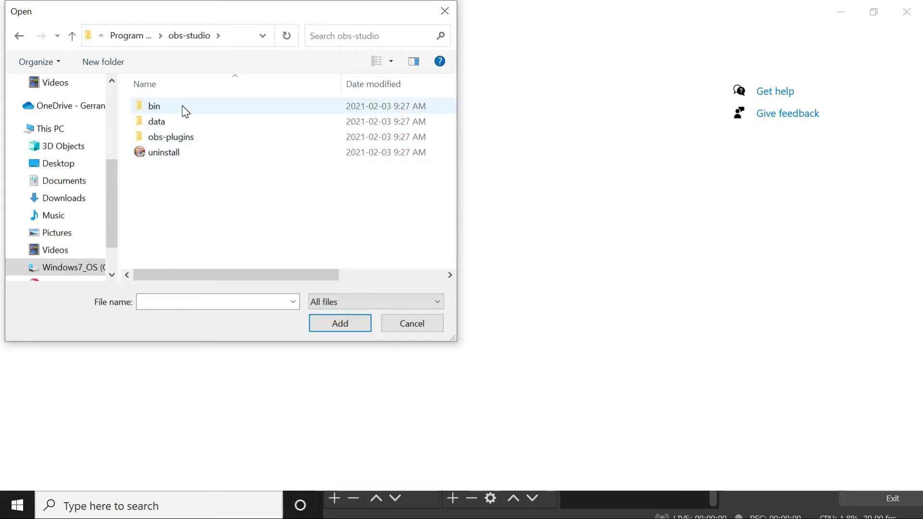
Step: Pick obs64 in bin\64bit, then the OBS Studio (64bit) Desktop shortcut, and add it
{"action": "double_click", "coordinate": [162, 107]}
{"action": "double_click", "coordinate": [177, 107]}
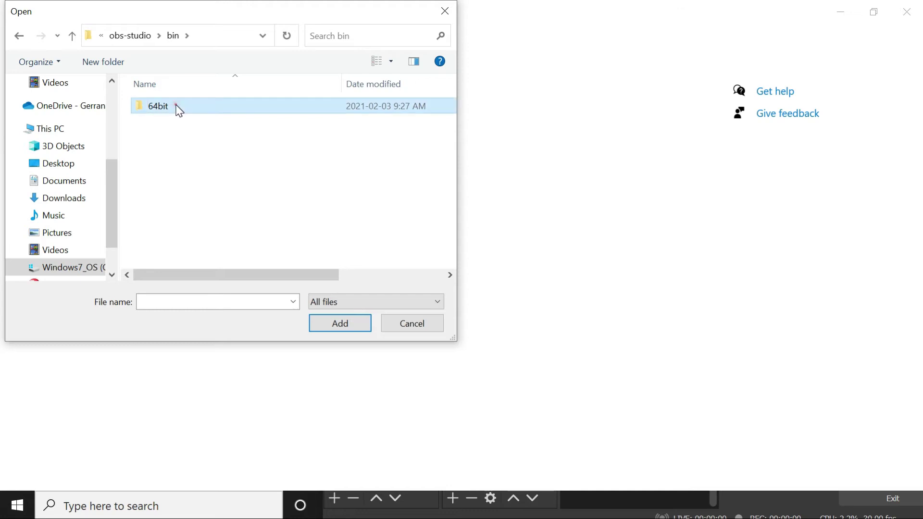
{"action": "left_click", "coordinate": [146, 168]}
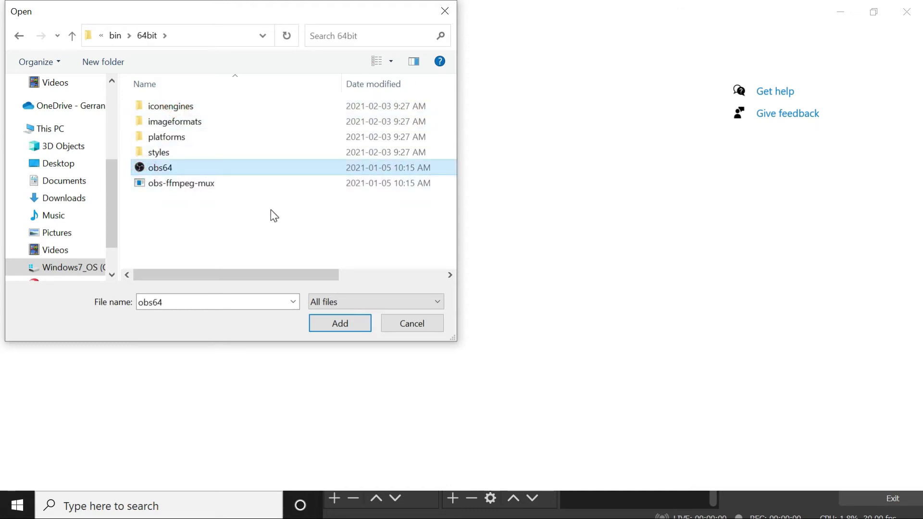
{"action": "left_click_drag", "start_coordinate": [112, 200], "coordinate": [114, 177]}
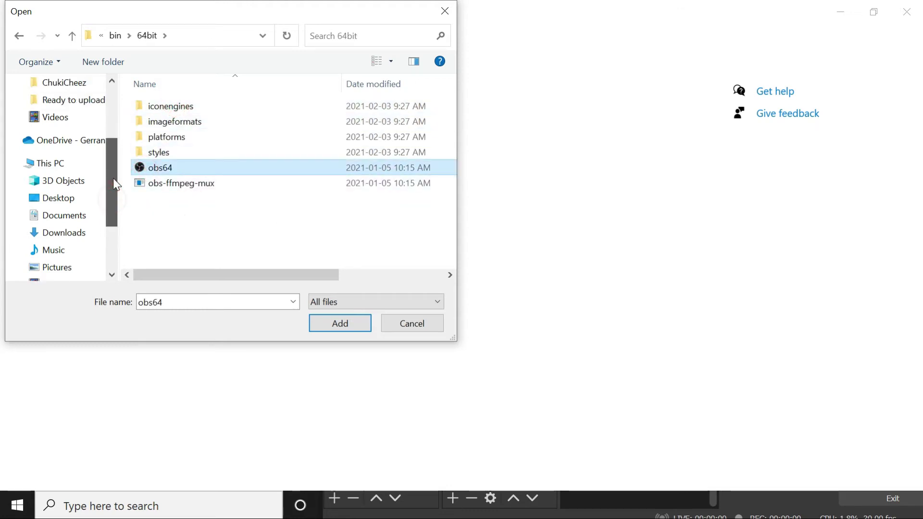
{"action": "scroll", "coordinate": [66, 168], "scroll_direction": "down", "scroll_amount": 1}
{"action": "left_click", "coordinate": [63, 171]}
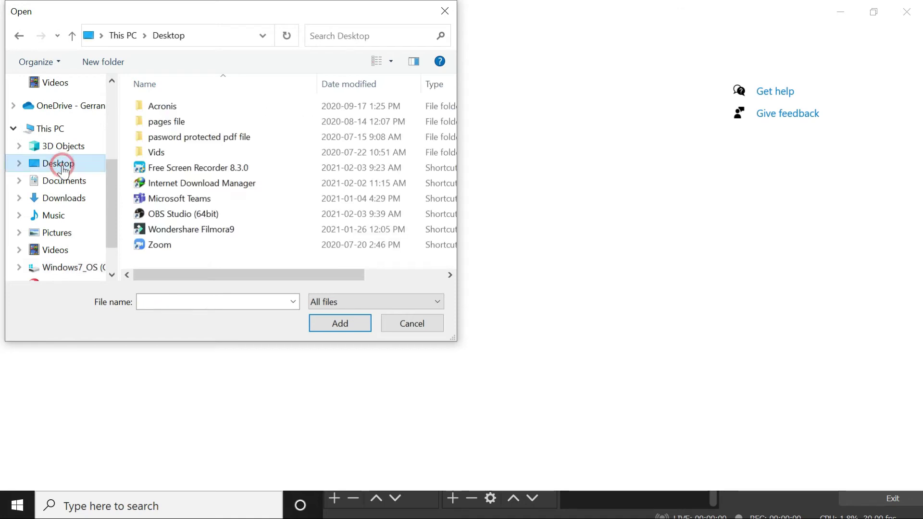
{"action": "left_click", "coordinate": [182, 214]}
{"action": "left_click", "coordinate": [327, 319]}
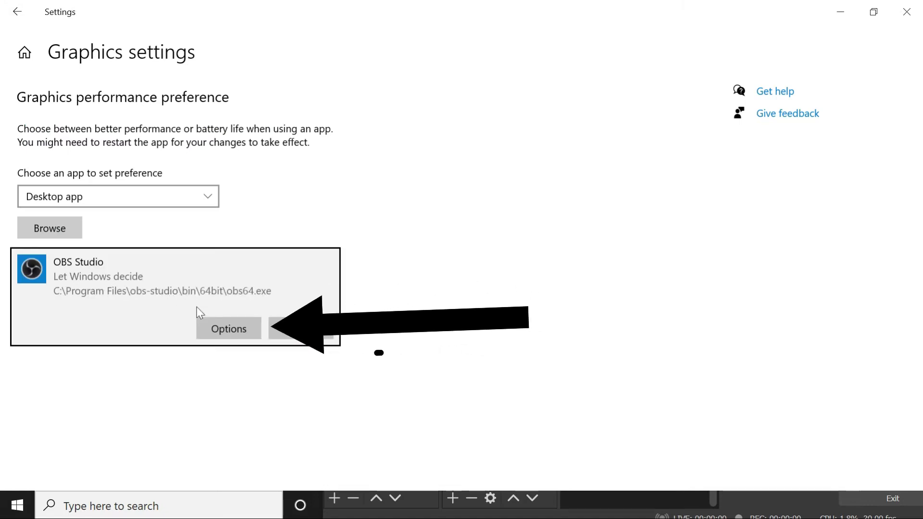
Step: Save OBS Studio's graphics preference as Power saving (Intel HD Graphics 520)
{"action": "left_click", "coordinate": [217, 327]}
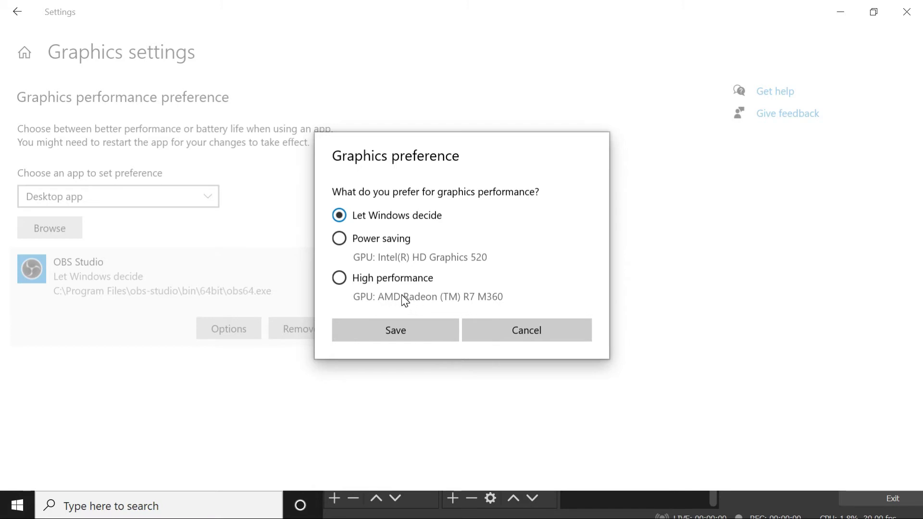
{"action": "left_click", "coordinate": [341, 279]}
{"action": "left_click", "coordinate": [345, 240]}
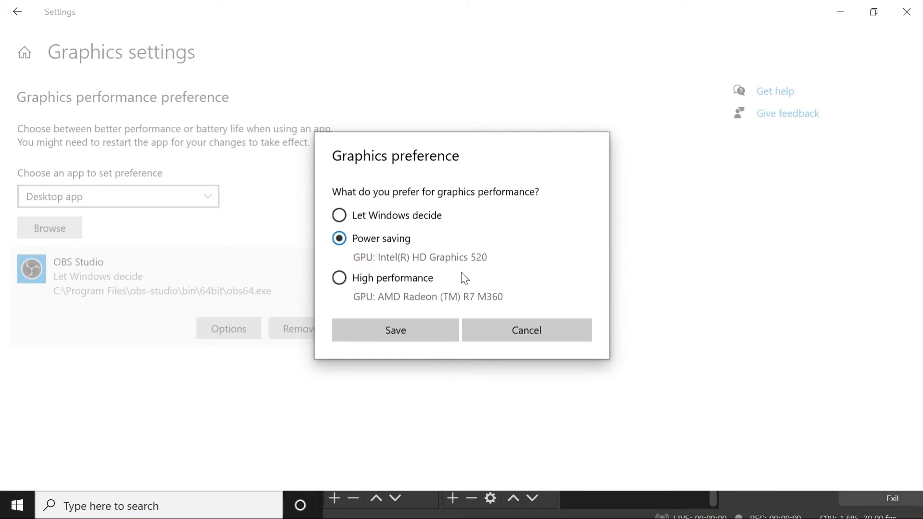
{"action": "left_click", "coordinate": [407, 330]}
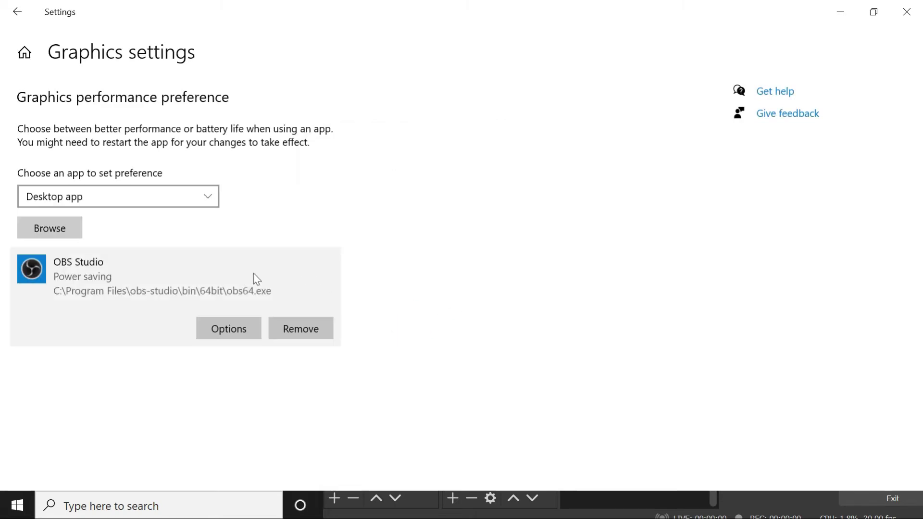
Step: Close Settings and OBS, refresh the desktop, and relaunch OBS Studio from its shortcut
{"action": "left_click", "coordinate": [915, 15]}
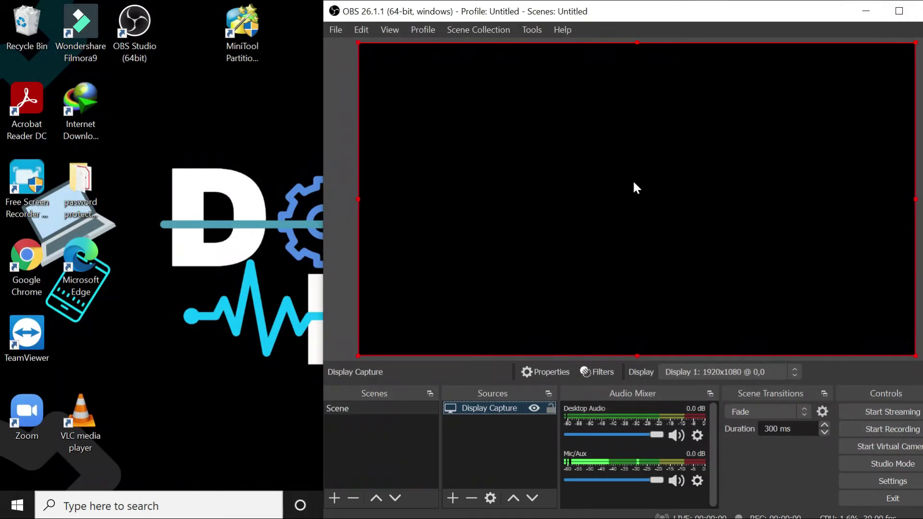
{"action": "left_click_drag", "start_coordinate": [826, 19], "coordinate": [682, 32]}
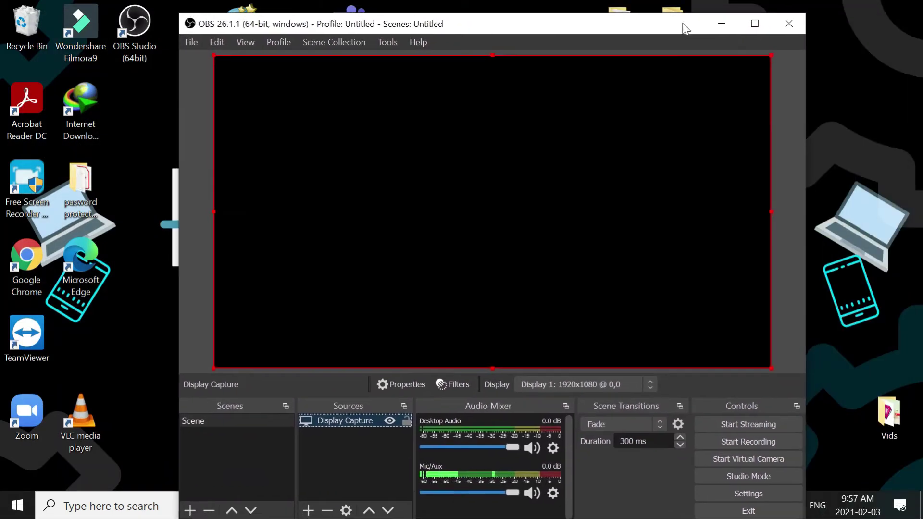
{"action": "left_click", "coordinate": [790, 26]}
{"action": "right_click", "coordinate": [437, 163]}
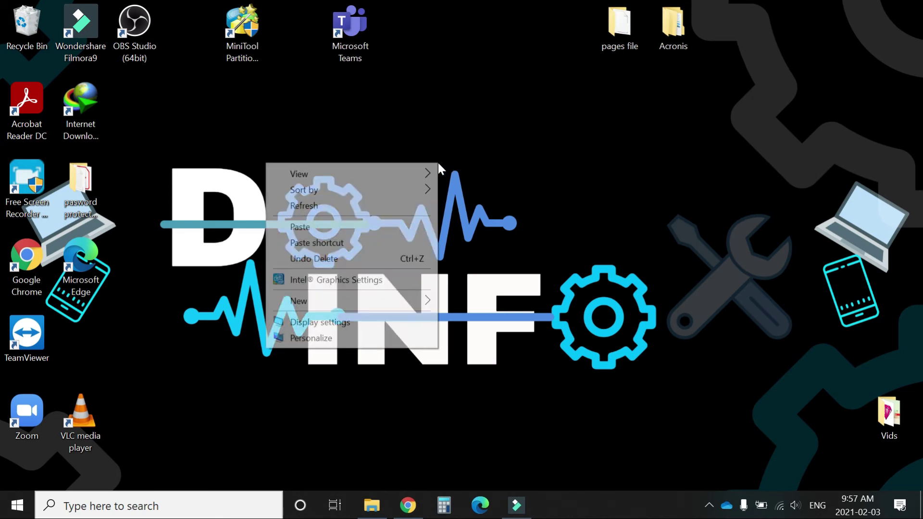
{"action": "left_click", "coordinate": [391, 210]}
{"action": "left_click", "coordinate": [129, 28]}
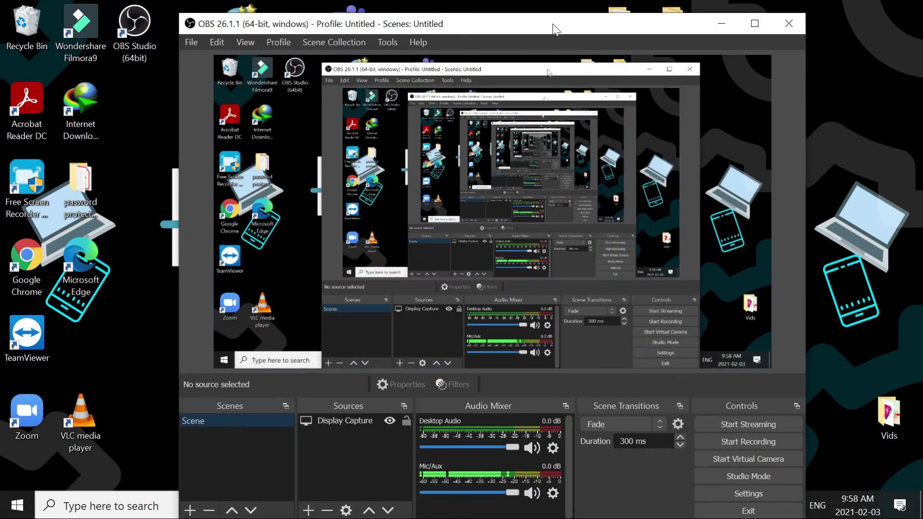
Step: Make a brief test recording of the desktop capture, refreshing the desktop meanwhile
{"action": "left_click_drag", "start_coordinate": [553, 29], "coordinate": [601, 17]}
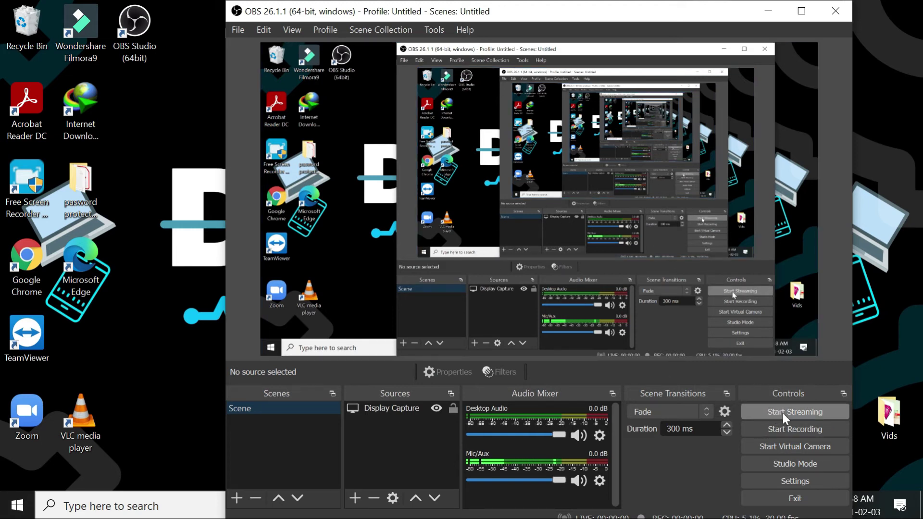
{"action": "left_click", "coordinate": [773, 429]}
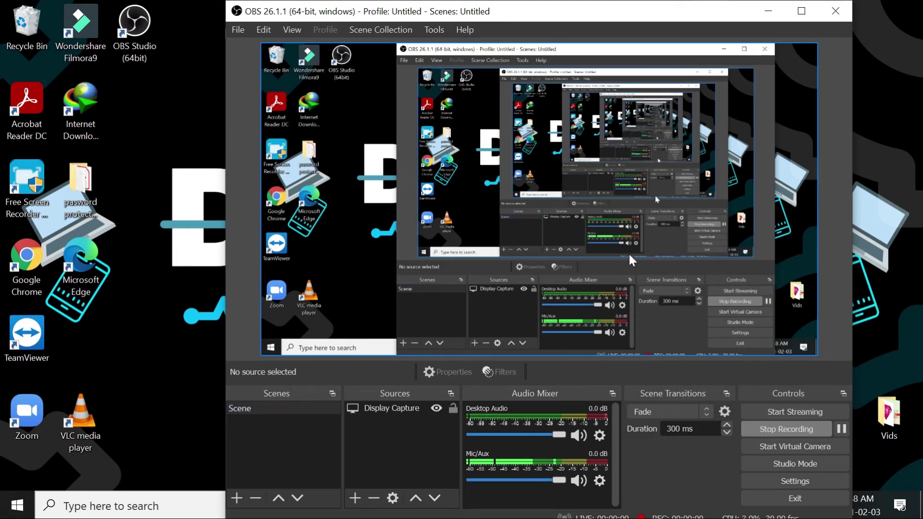
{"action": "right_click", "coordinate": [171, 160]}
{"action": "left_click", "coordinate": [70, 201]}
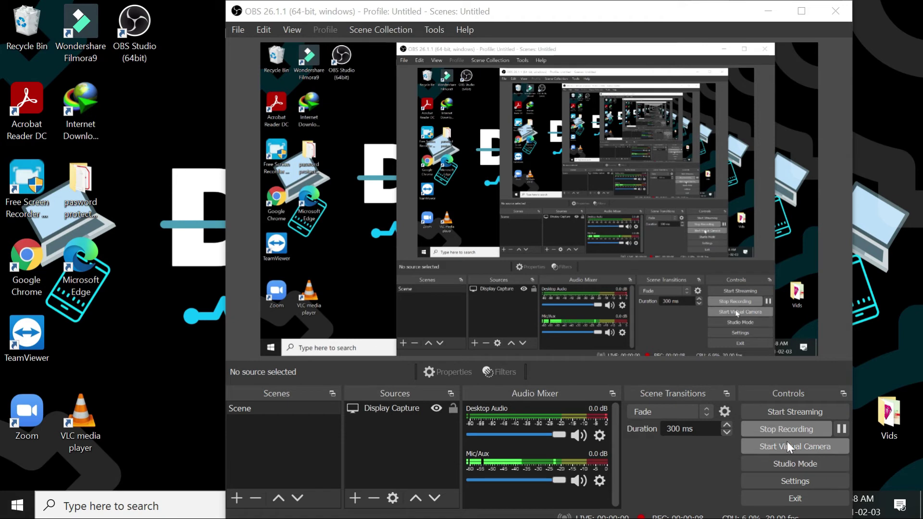
{"action": "left_click", "coordinate": [781, 428]}
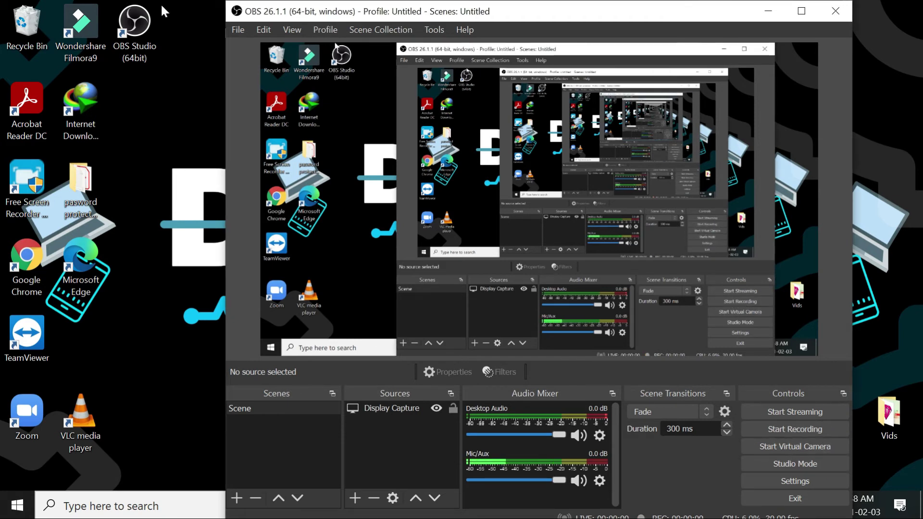
{"action": "left_click", "coordinate": [236, 30]}
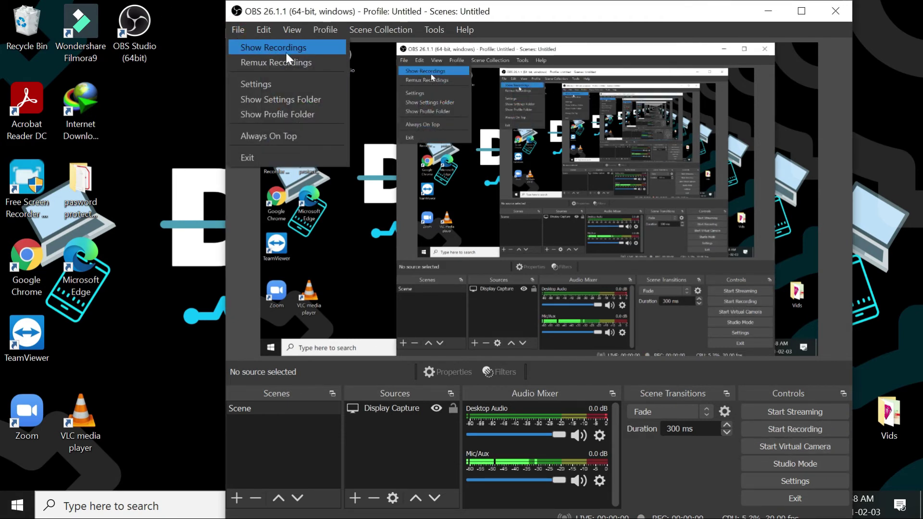
{"action": "left_click", "coordinate": [298, 51]}
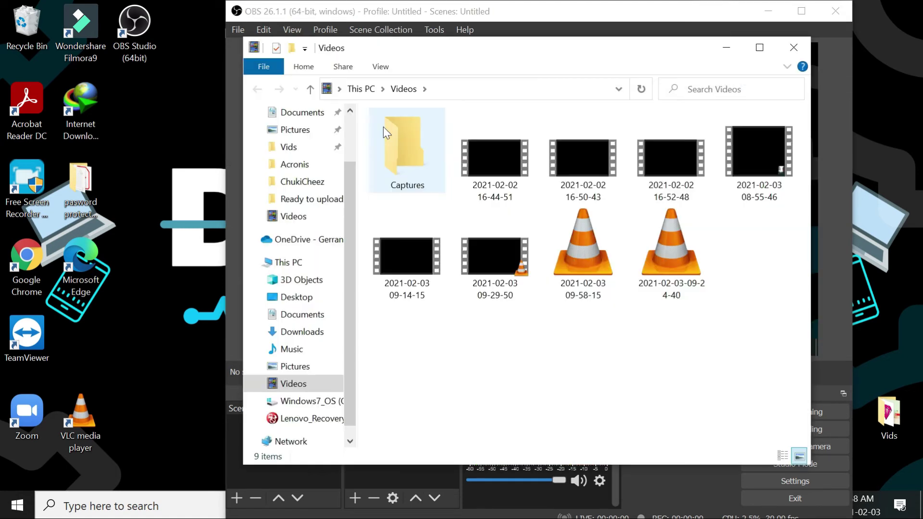
{"action": "left_click", "coordinate": [582, 257]}
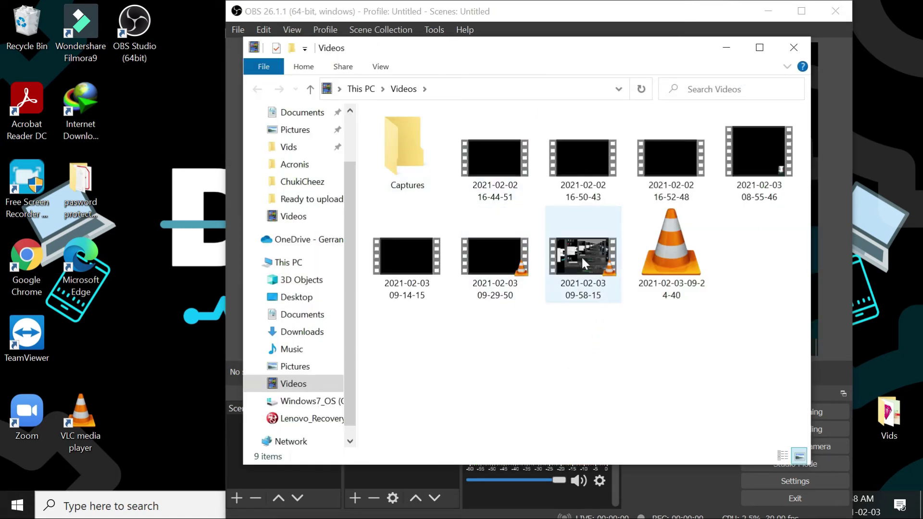
{"action": "double_click", "coordinate": [581, 255]}
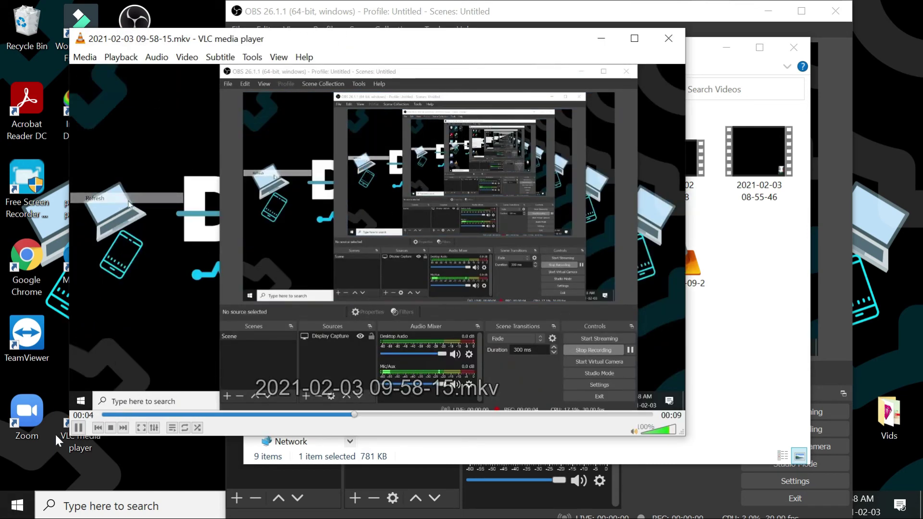
Step: Pause playback, then close VLC and the Videos folder
{"action": "left_click", "coordinate": [78, 428]}
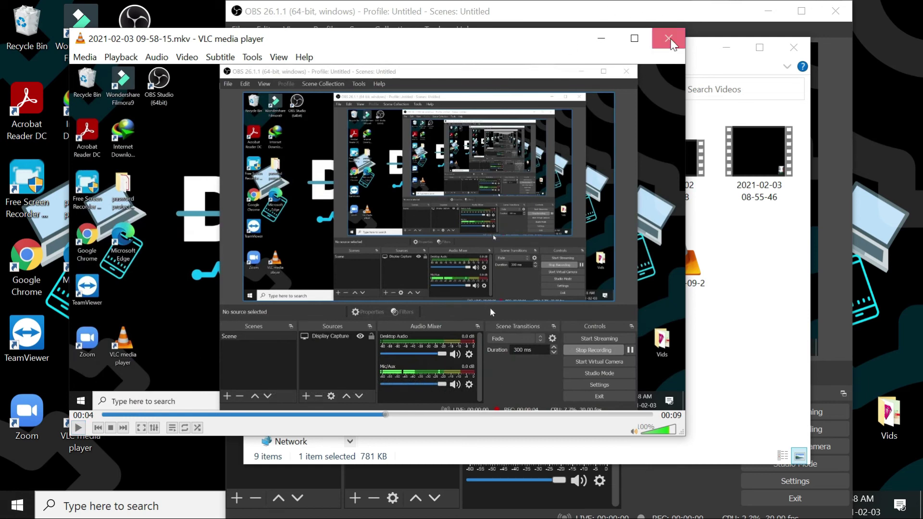
{"action": "left_click", "coordinate": [669, 39]}
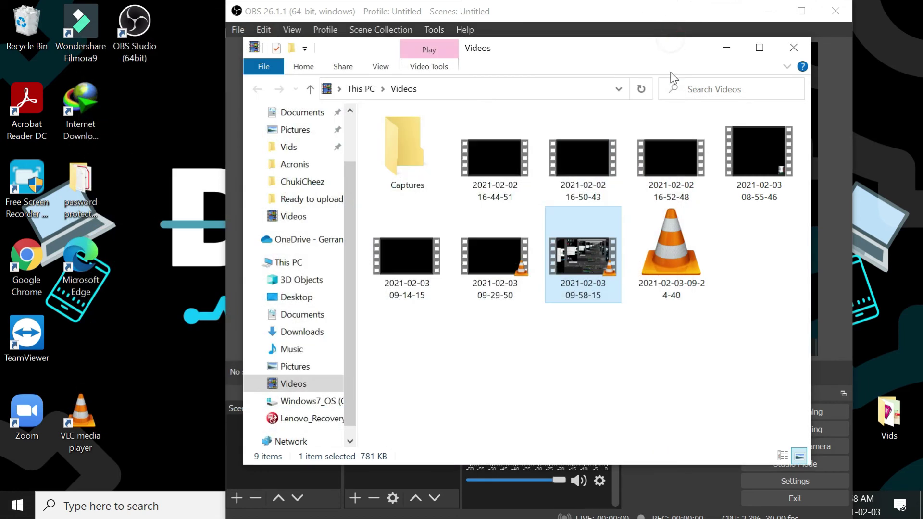
{"action": "left_click", "coordinate": [794, 47]}
Step: Refresh the desktop, move OBS right, and open Intel Graphics Settings from the desktop menu
{"action": "right_click", "coordinate": [171, 118]}
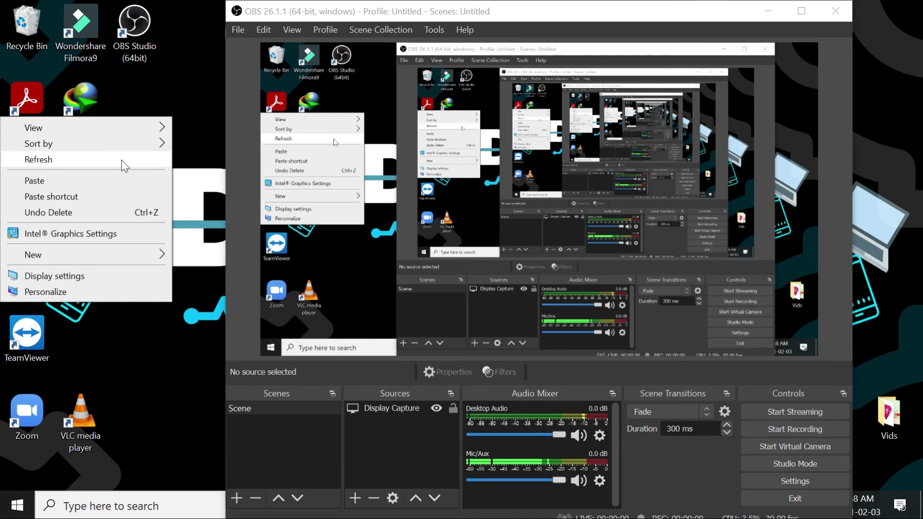
{"action": "left_click", "coordinate": [124, 166]}
{"action": "mouse_move", "coordinate": [686, 16]}
{"action": "left_mouse_down"}
{"action": "mouse_move", "coordinate": [676, 16]}
{"action": "mouse_move", "coordinate": [702, 14]}
{"action": "left_mouse_up"}
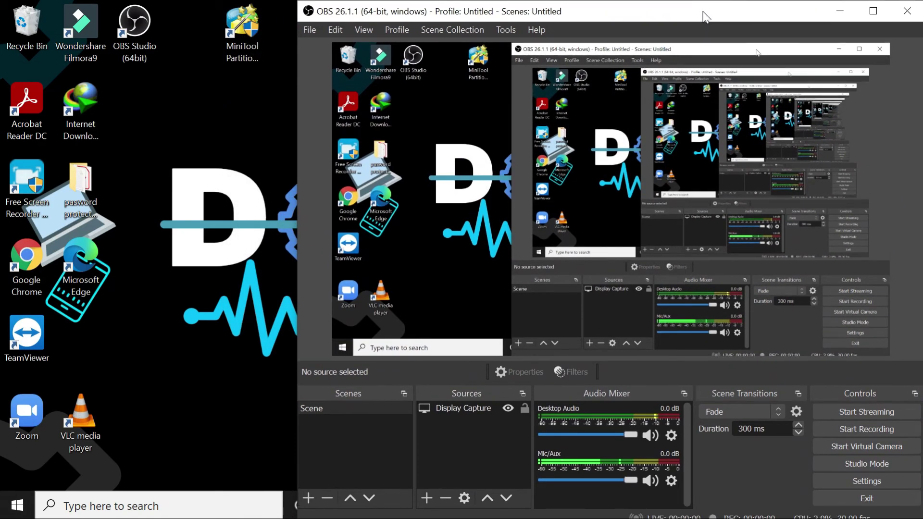
{"action": "right_click", "coordinate": [180, 104]}
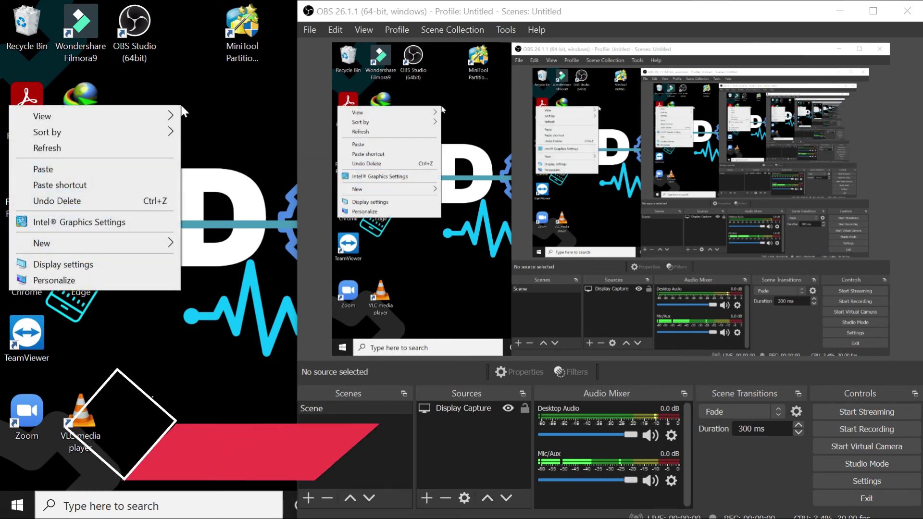
{"action": "left_click", "coordinate": [85, 221]}
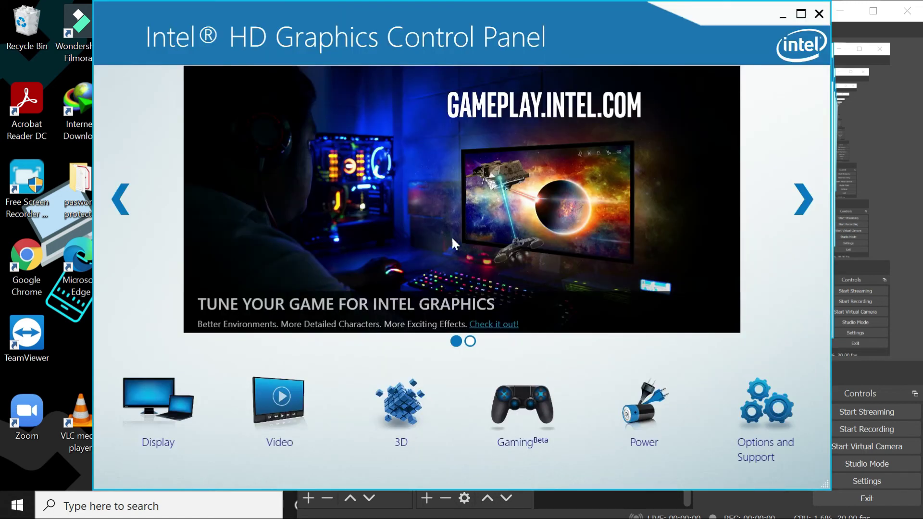
Step: Open the 3D settings page and load OBS Studio's custom 3D application settings
{"action": "left_click", "coordinate": [398, 404]}
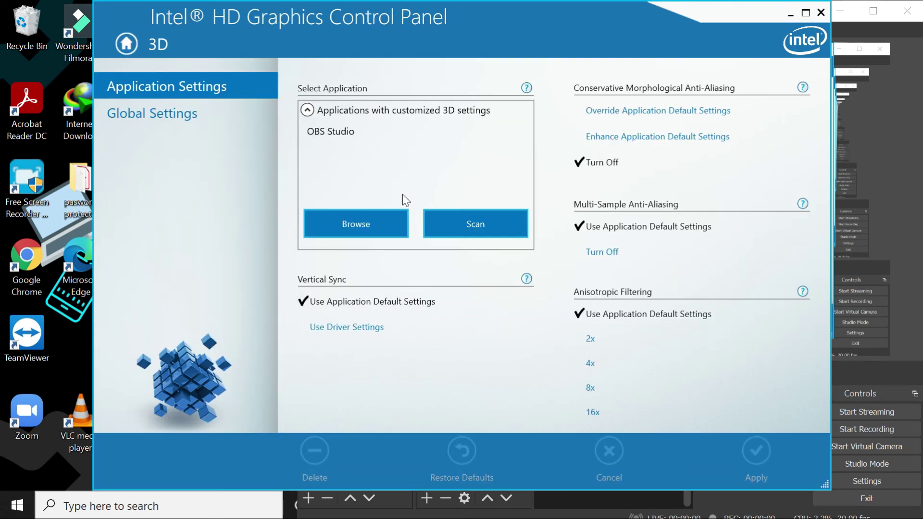
{"action": "left_click", "coordinate": [328, 139]}
{"action": "left_click", "coordinate": [327, 138]}
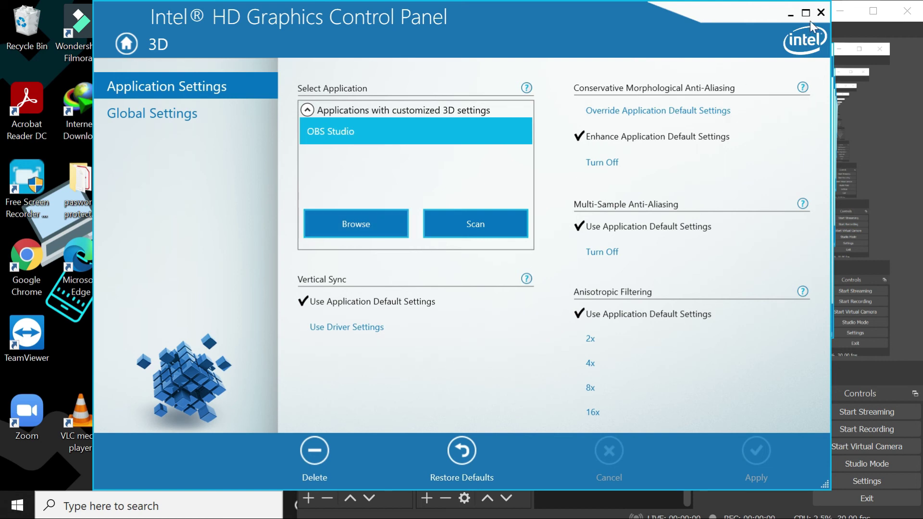
Step: Close the Intel panel and view OBS Studio's graphics preference (Power saving, Intel HD Graphics 520) in Windows Graphics settings
{"action": "left_click", "coordinate": [823, 15]}
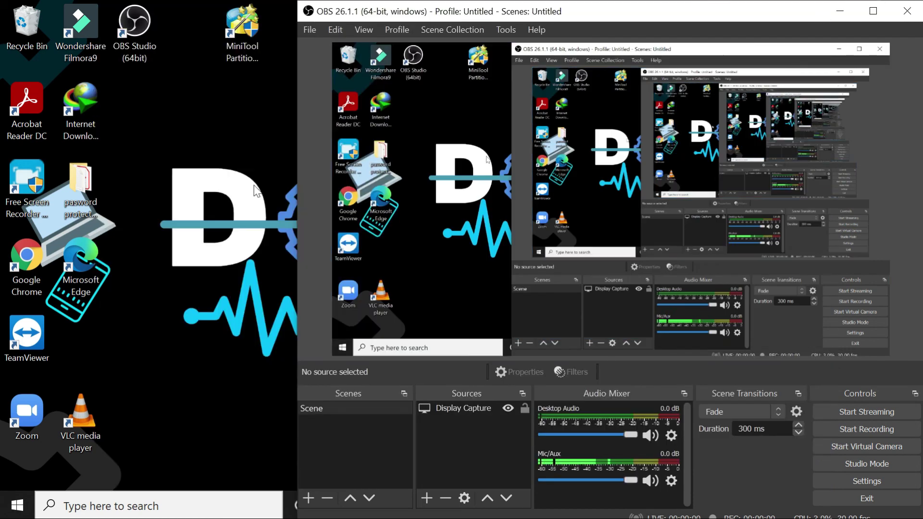
{"action": "right_click", "coordinate": [206, 134]}
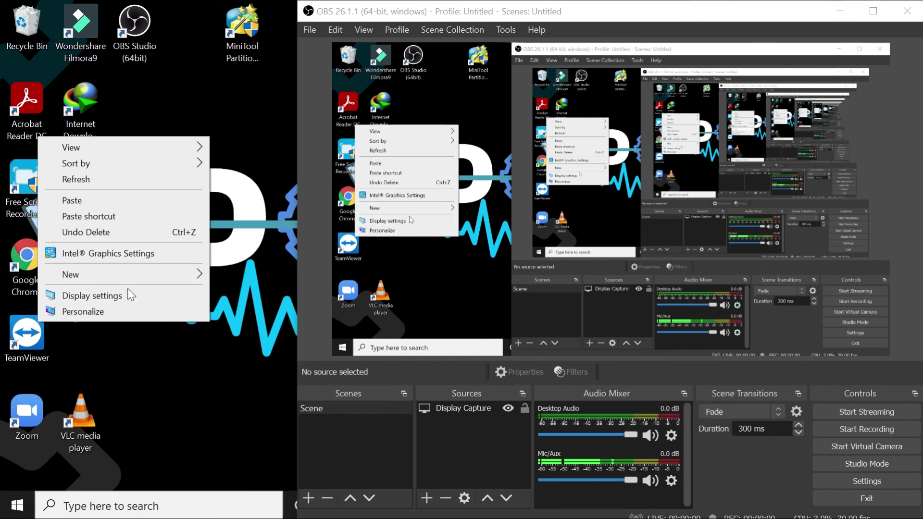
{"action": "left_click", "coordinate": [179, 297]}
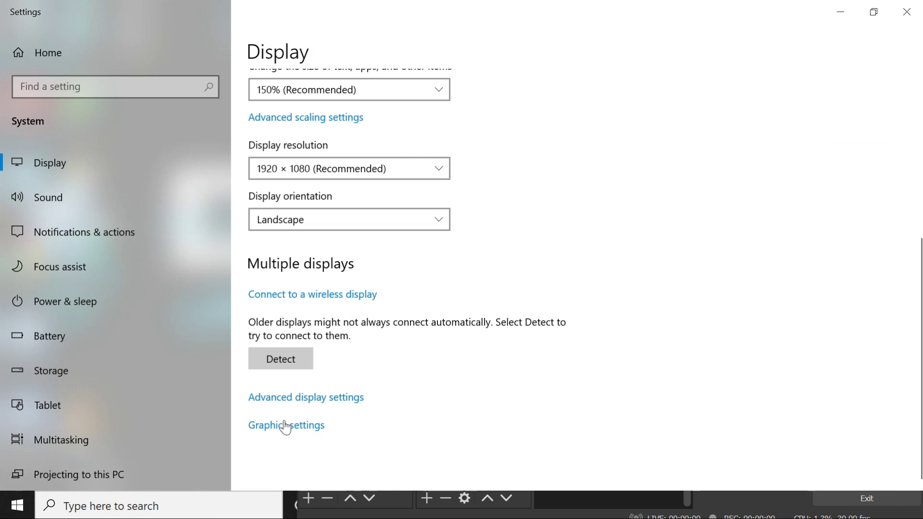
{"action": "left_click", "coordinate": [284, 426]}
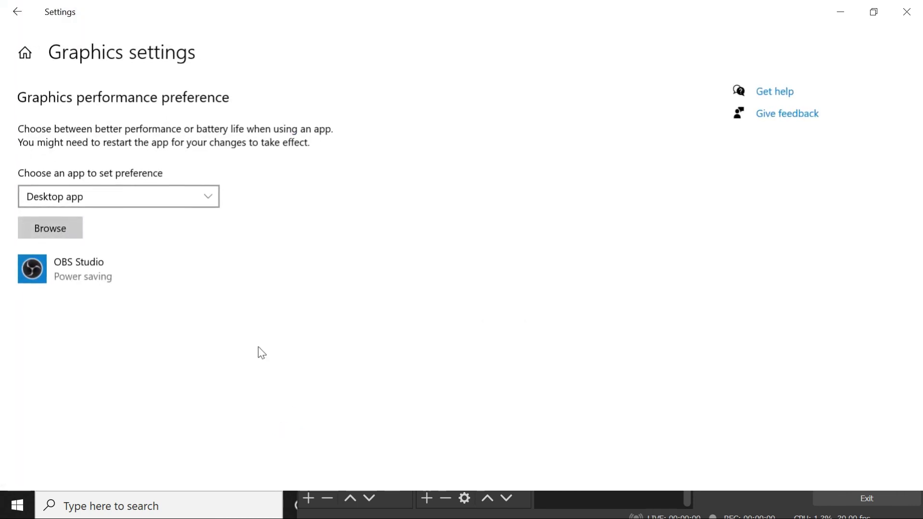
{"action": "left_click", "coordinate": [73, 267]}
{"action": "left_click", "coordinate": [225, 327]}
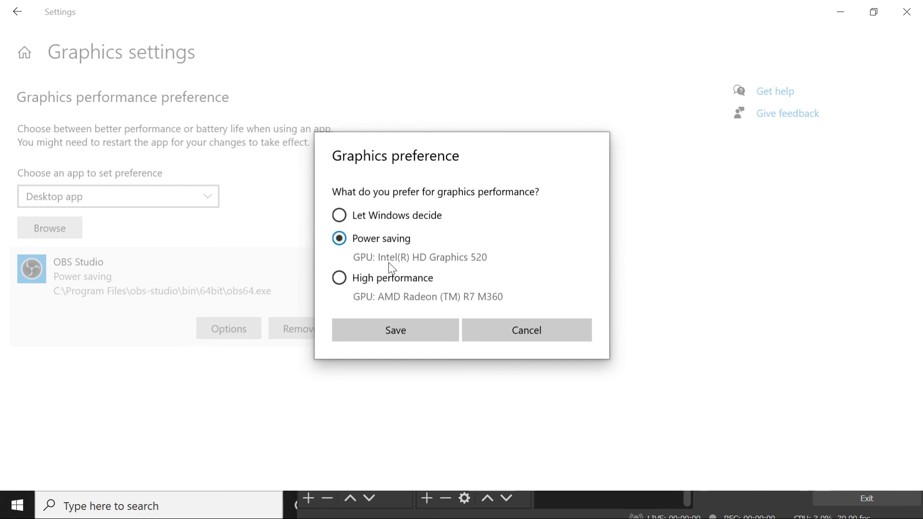
Step: Cancel the graphics preference unchanged, close Windows Settings, and refresh the desktop
{"action": "left_click", "coordinate": [530, 342]}
{"action": "left_click", "coordinate": [907, 12]}
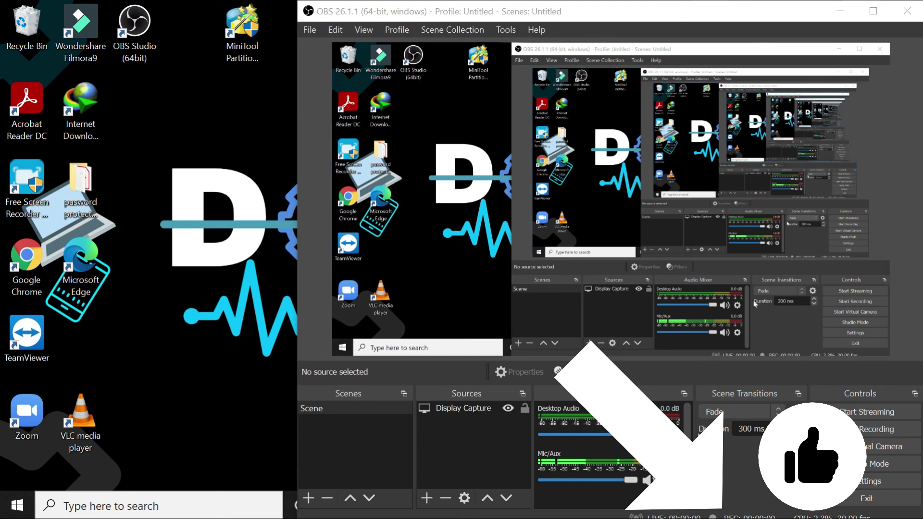
{"action": "right_click", "coordinate": [206, 260]}
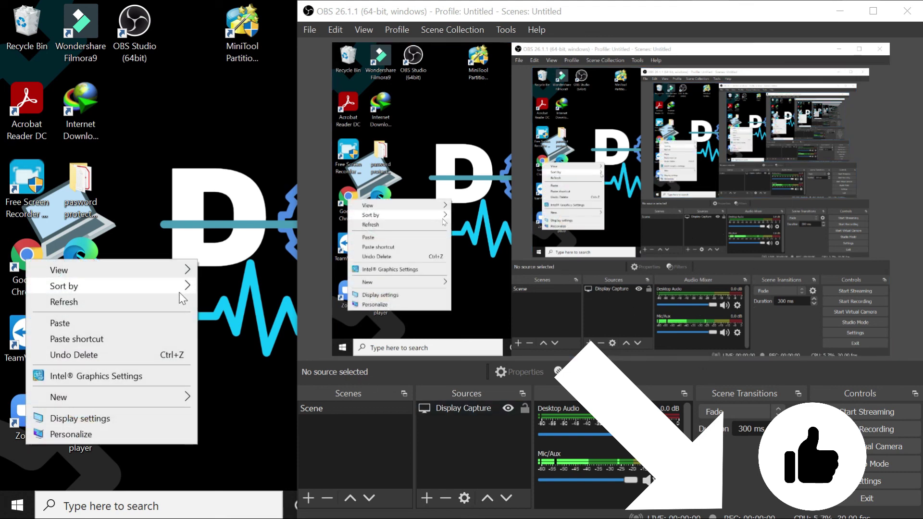
{"action": "left_click", "coordinate": [165, 302]}
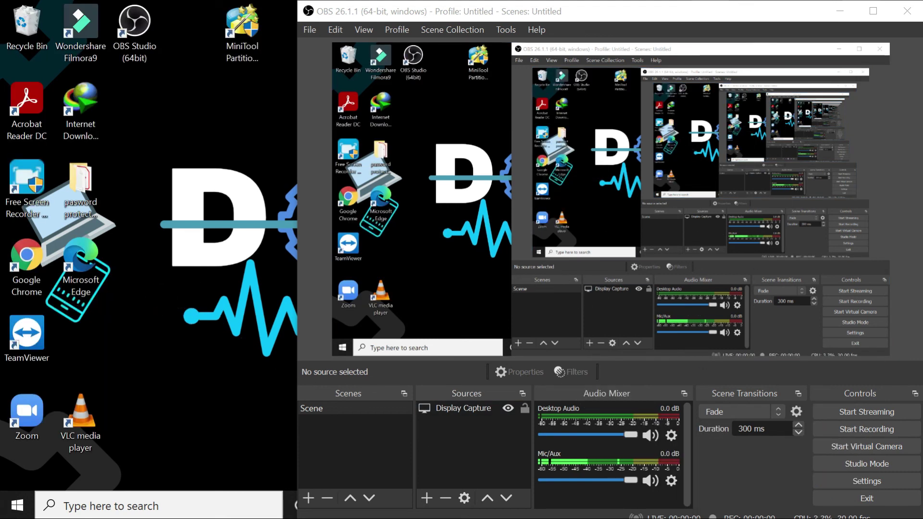